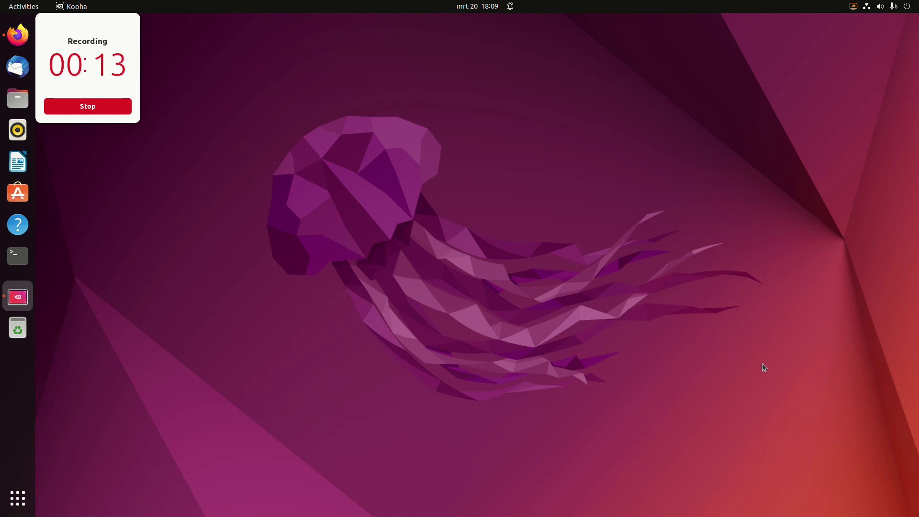
Preview the grey jellyfish, dark purple and pink wallpapers, then restore the magenta jellyfish and close Settings
right_click(245, 321)
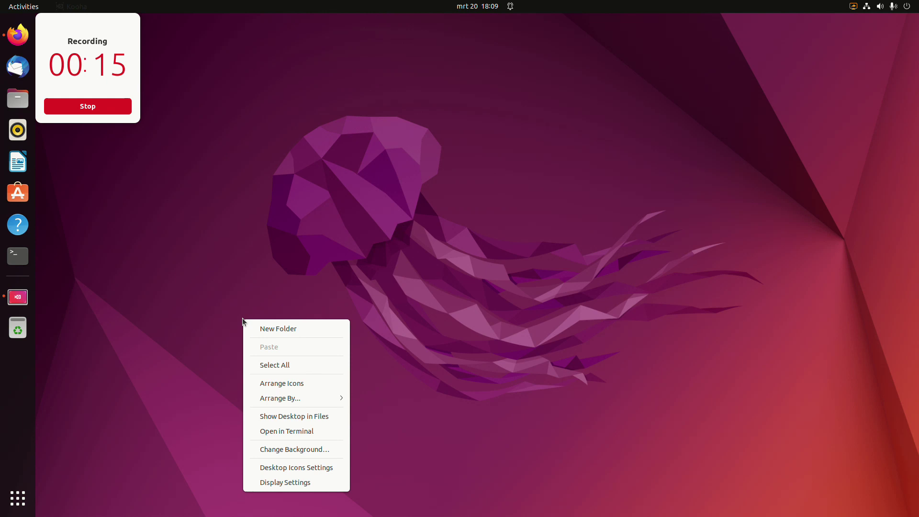
left_click(303, 449)
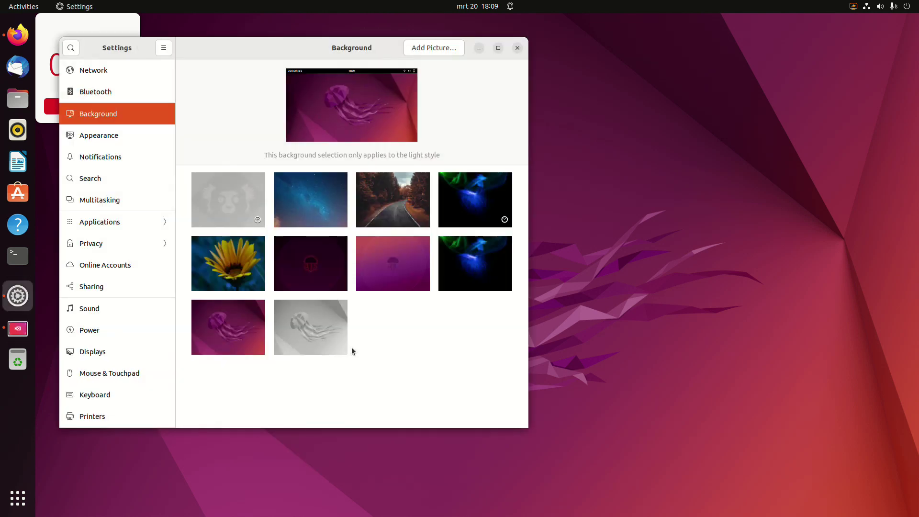
left_click(299, 320)
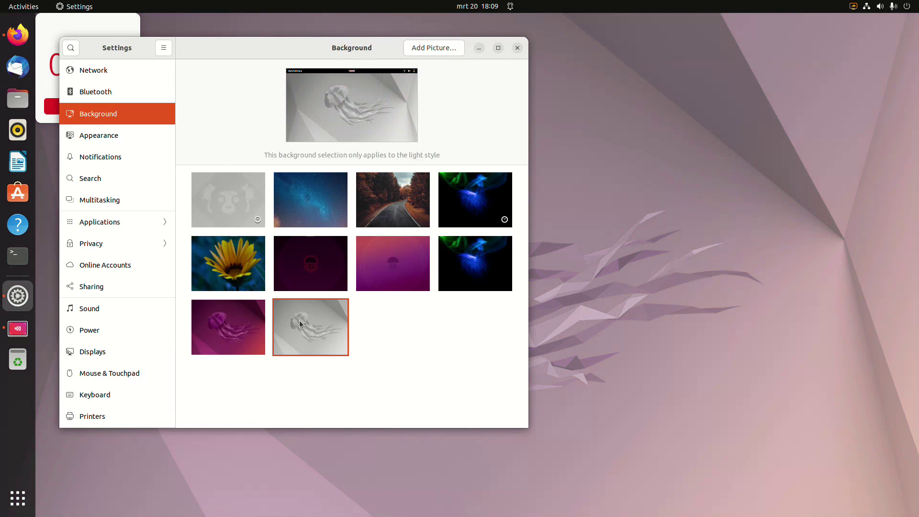
left_click(310, 264)
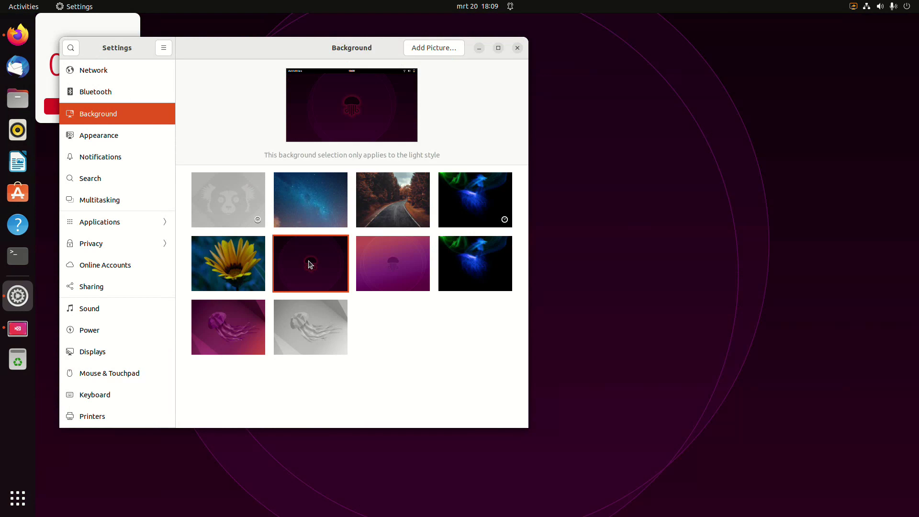
left_click(411, 269)
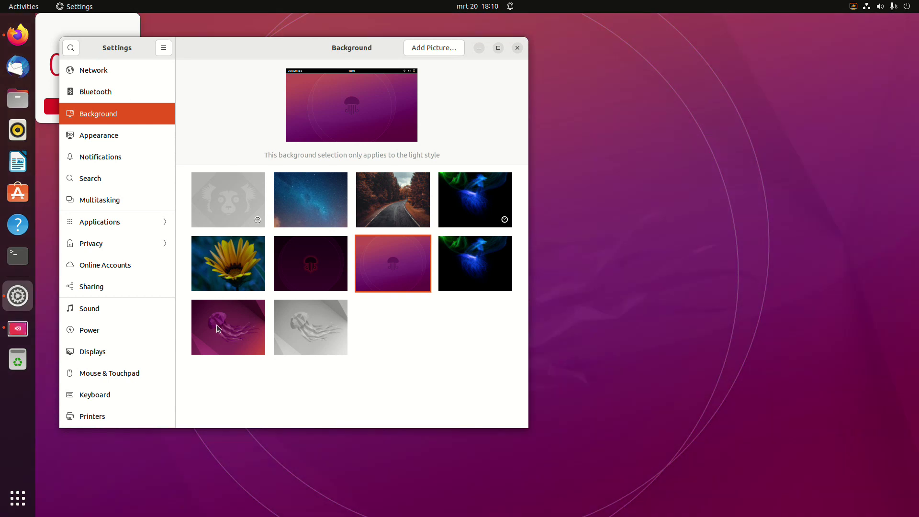
left_click(217, 325)
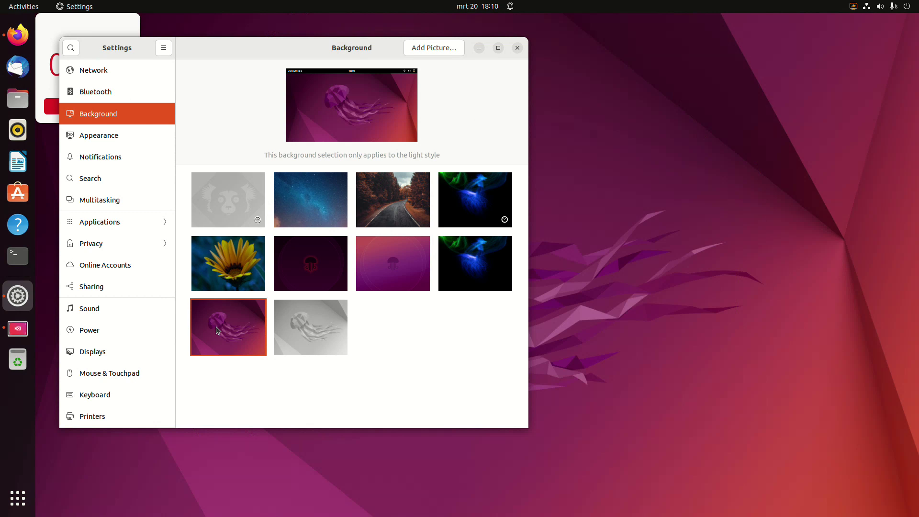
left_click(518, 48)
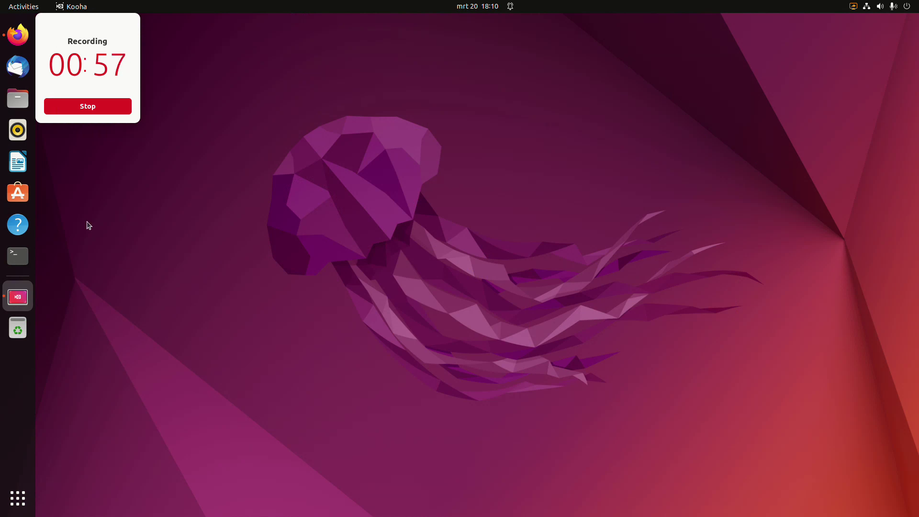
Launch Firefox and scroll down the It's FOSS article on GNOME's secret screen recorder
left_click(16, 33)
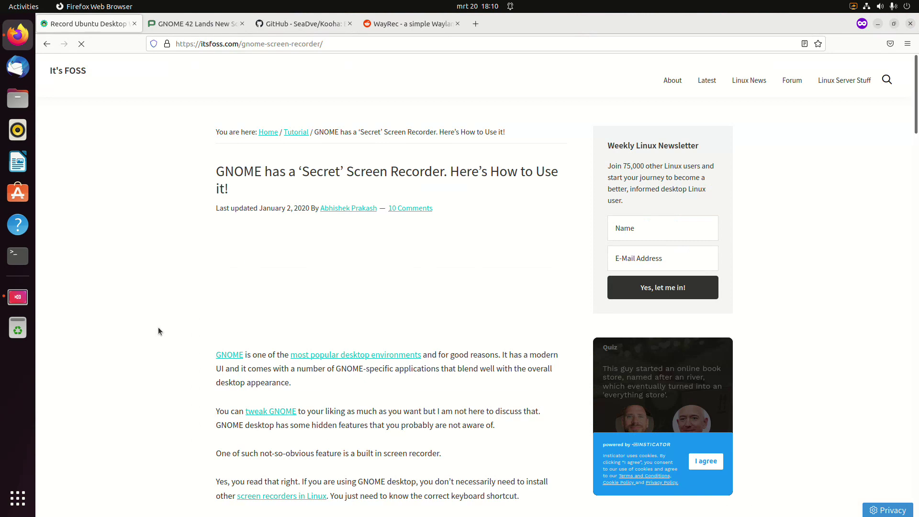
scroll(160, 323, "down", 5)
scroll(161, 323, "down", 2)
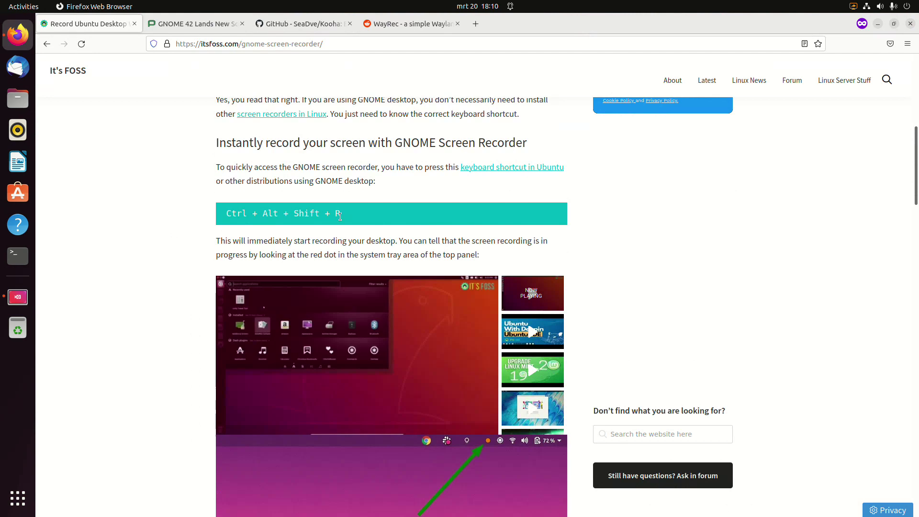
scroll(139, 319, "down", 5)
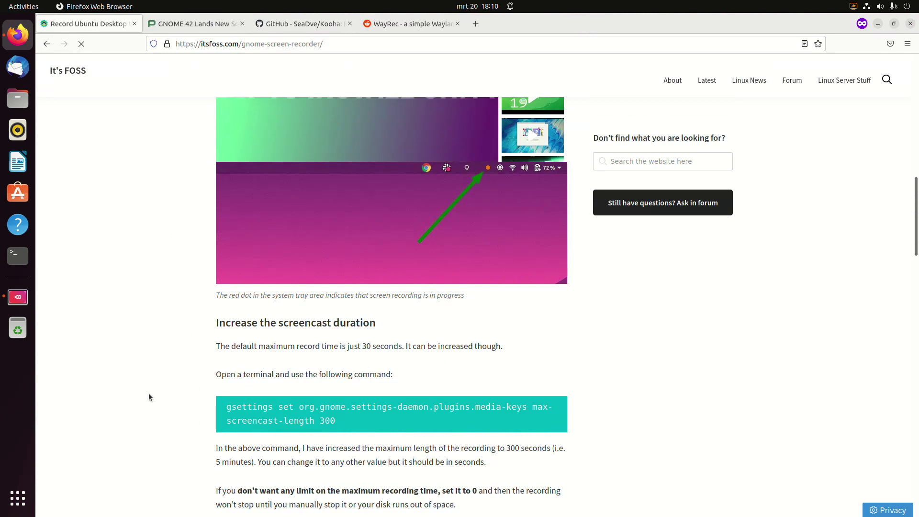
scroll(157, 362, "down", 3)
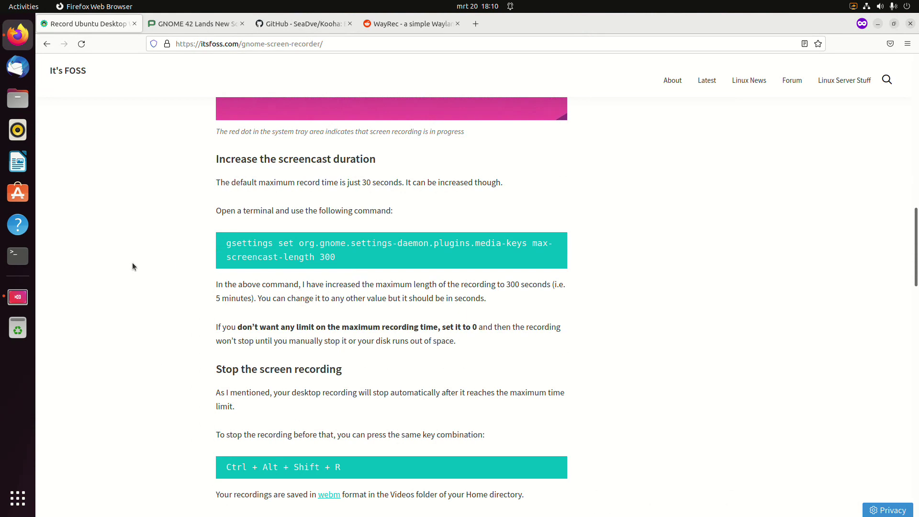
Highlight the max-screencast-length gsettings command, deselect it, and scroll back up the article
left_click_drag(349, 251, 225, 244)
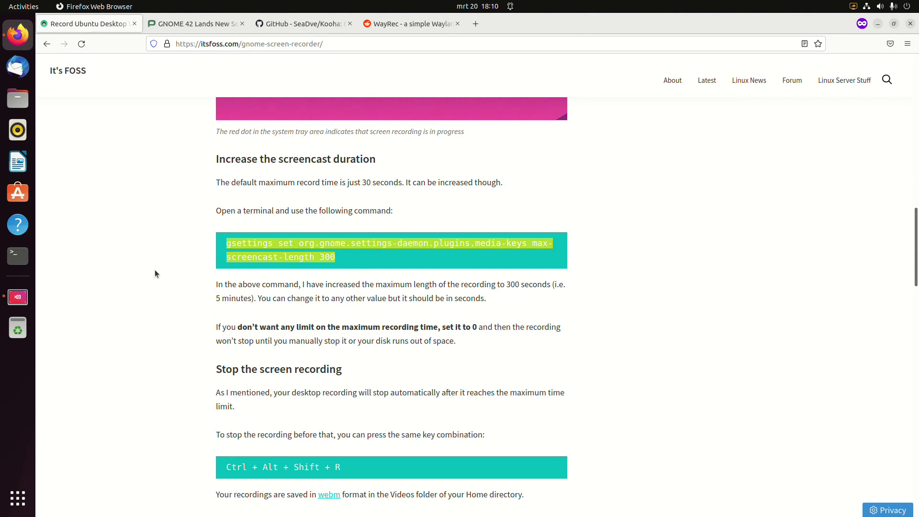
left_click(150, 293)
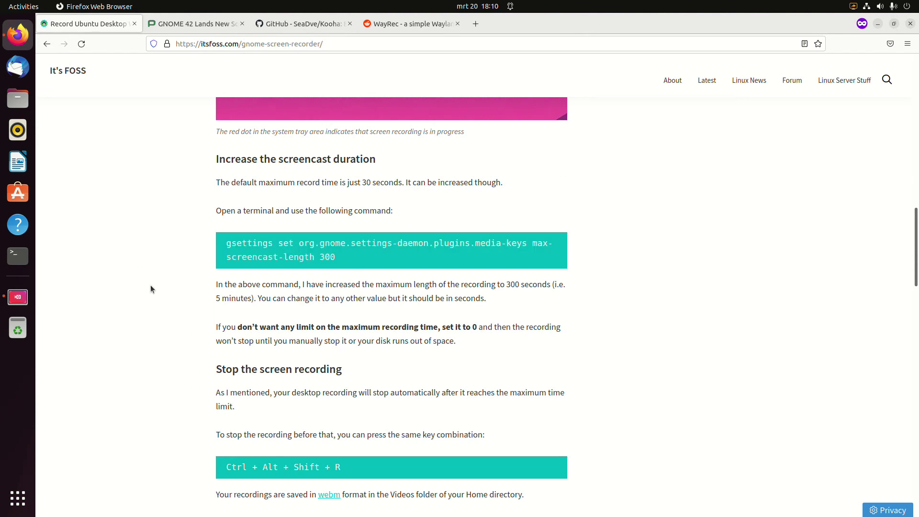
scroll(151, 281, "down", 4)
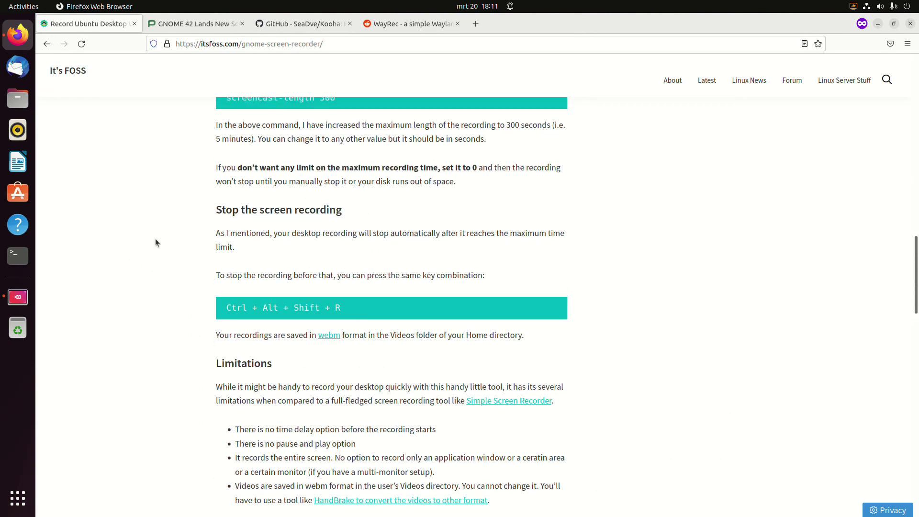
scroll(154, 242, "up", 15)
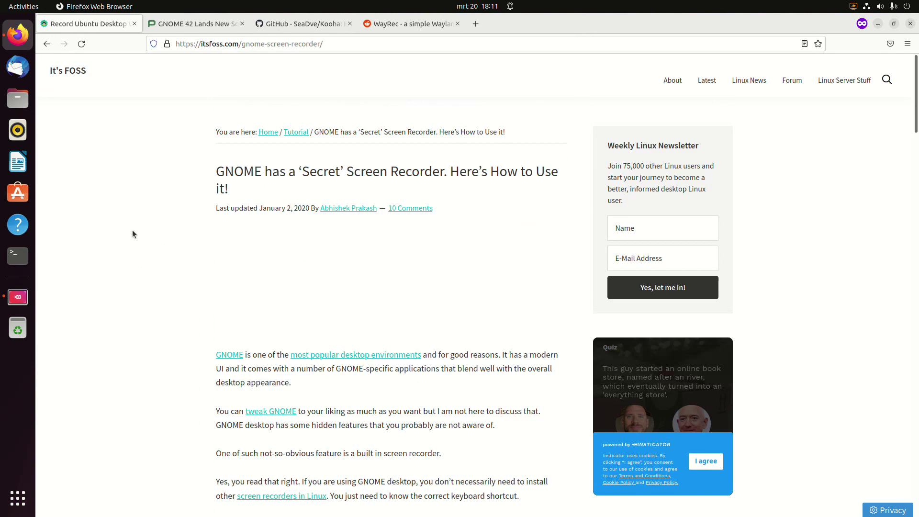
Close the It's FOSS tab and skim the Phoronix article 'GNOME 42 Lands New Screenshot/Screencast UI'
left_click(133, 24)
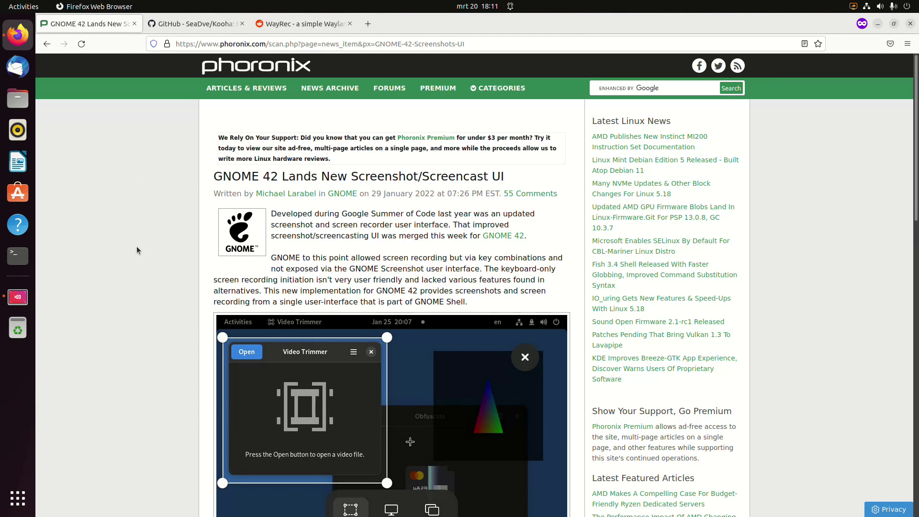
scroll(136, 248, "down", 6)
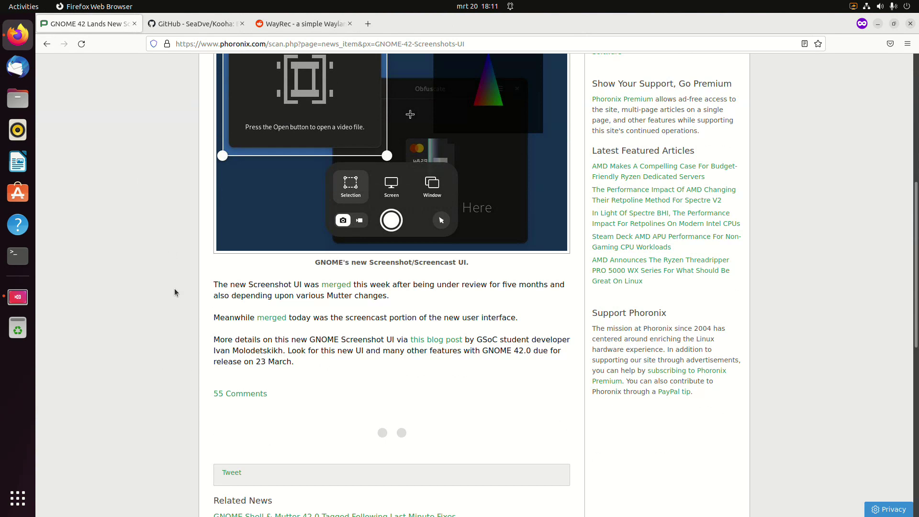
scroll(174, 288, "up", 7)
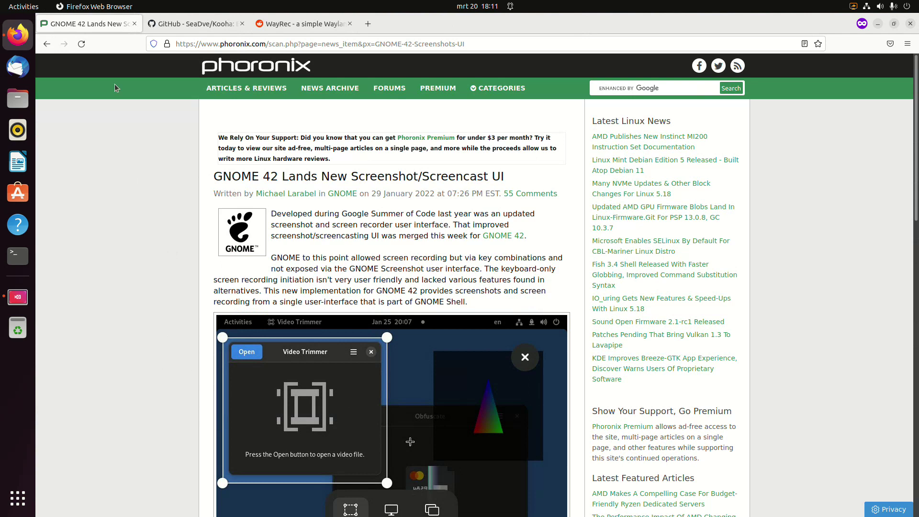
Close the Phoronix tab and scroll the SeaDve/Kooha GitHub page down into its README
left_click(134, 24)
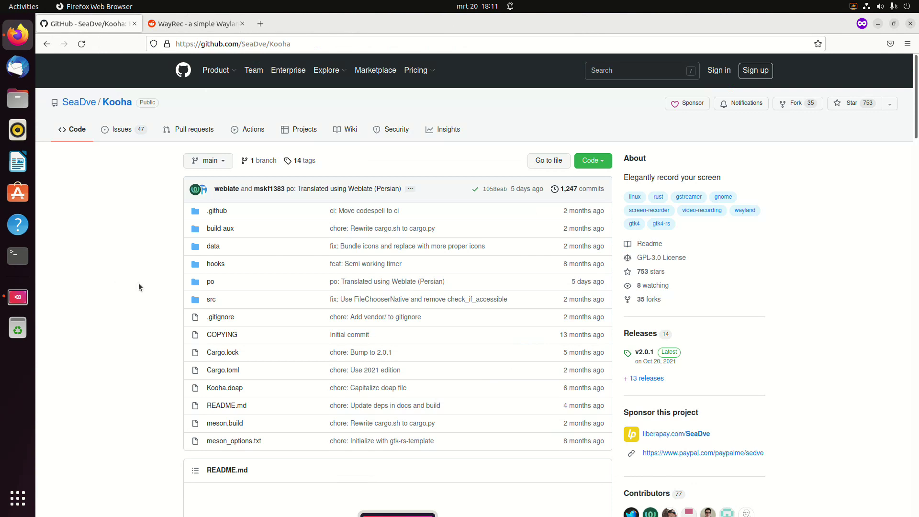
scroll(139, 287, "down", 8)
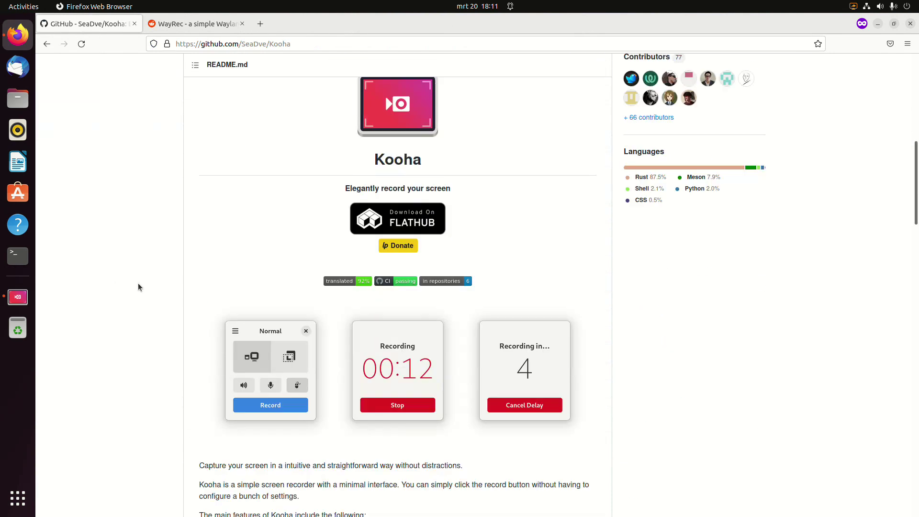
scroll(138, 287, "down", 2)
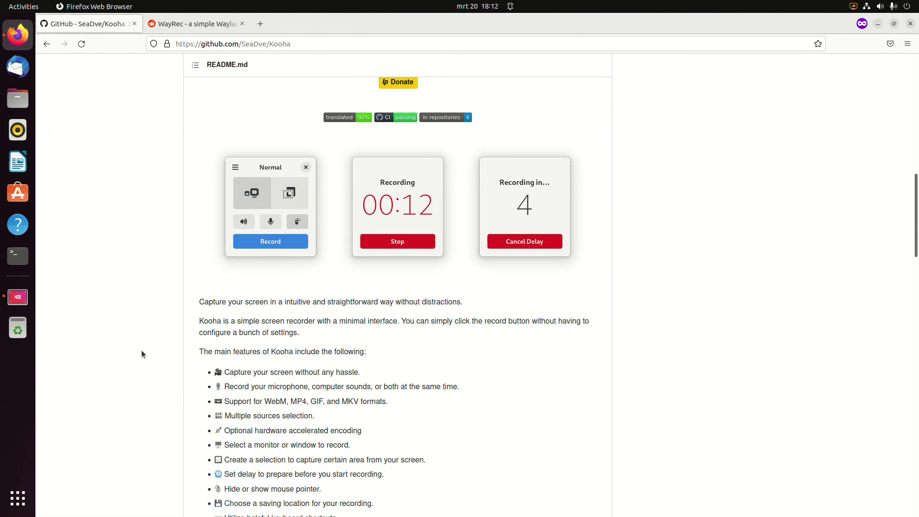
Scroll to Kooha's Hidden Configuration Options and briefly select the flatpak run command for 60fps and VAAPI
scroll(136, 340, "down", 10)
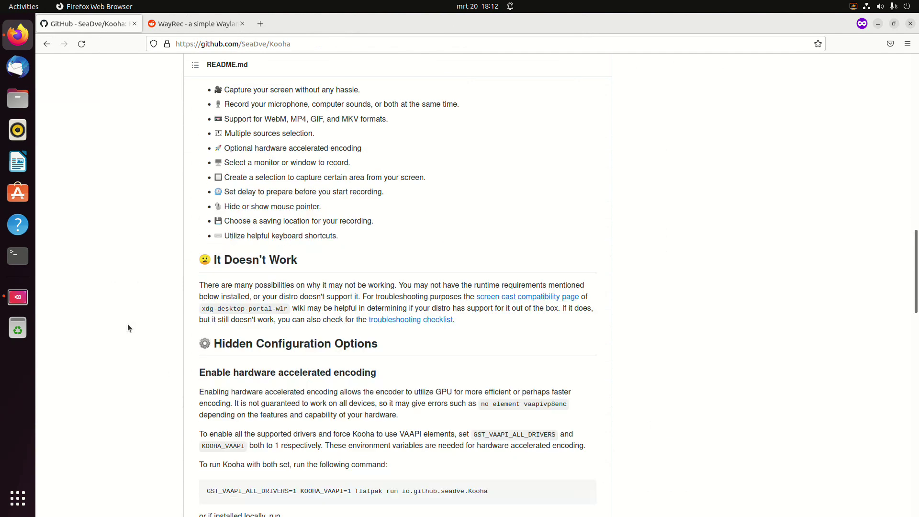
scroll(128, 327, "down", 4)
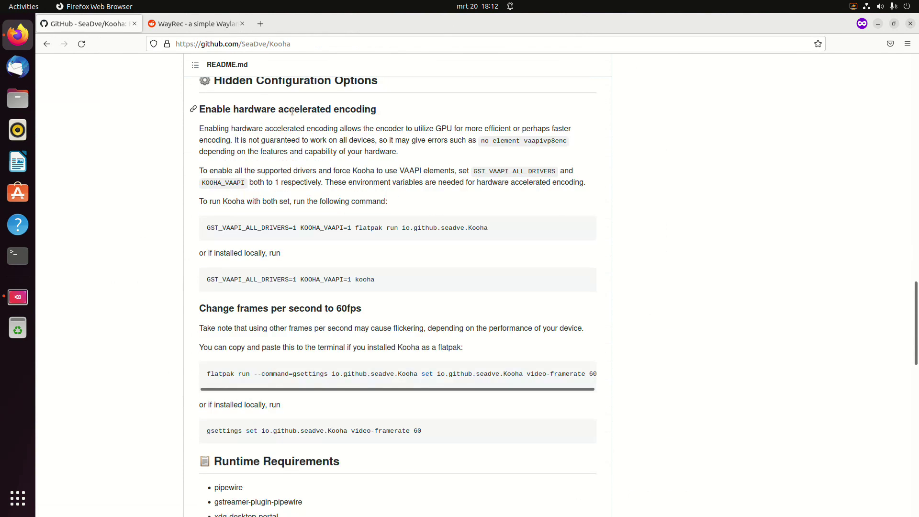
mouse_move(350, 221)
left_click_drag(205, 374, 680, 383)
left_click(679, 379)
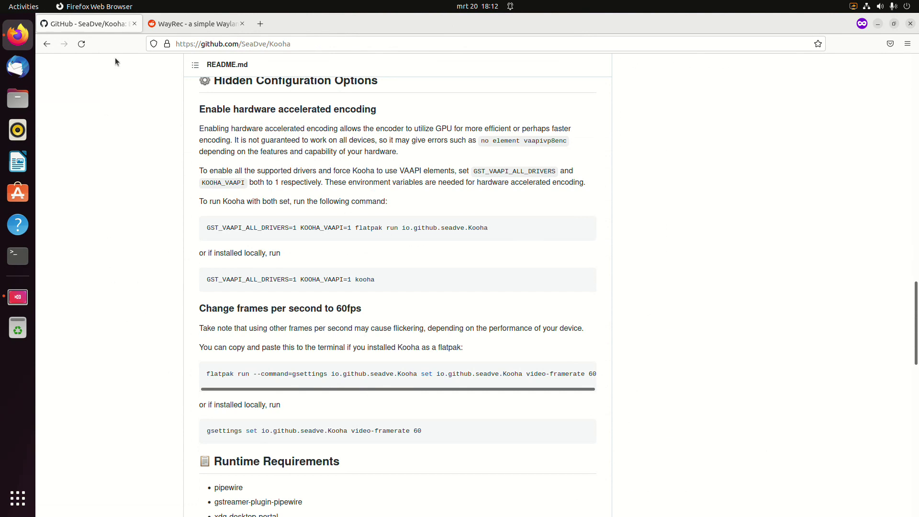
Close the Kooha GitHub tab and scroll the r/kde WayRec post down to the author's comment
left_click(135, 24)
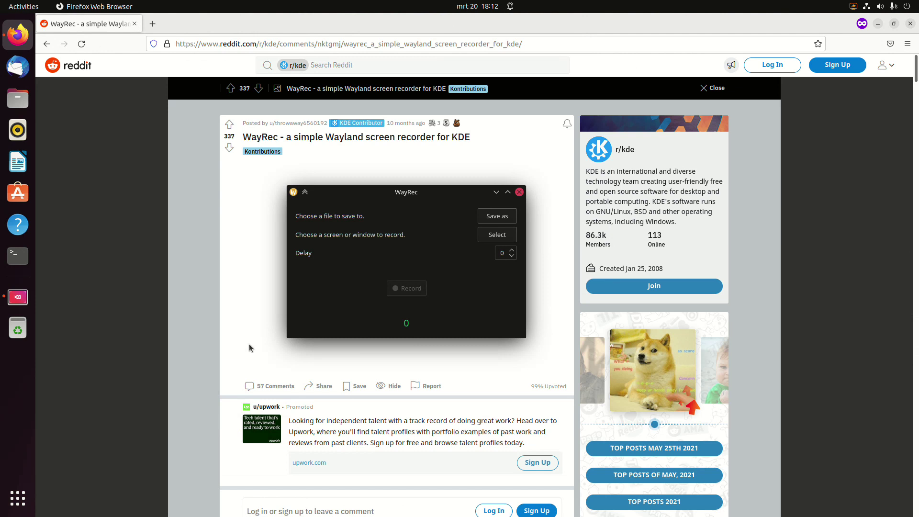
scroll(248, 344, "down", 5)
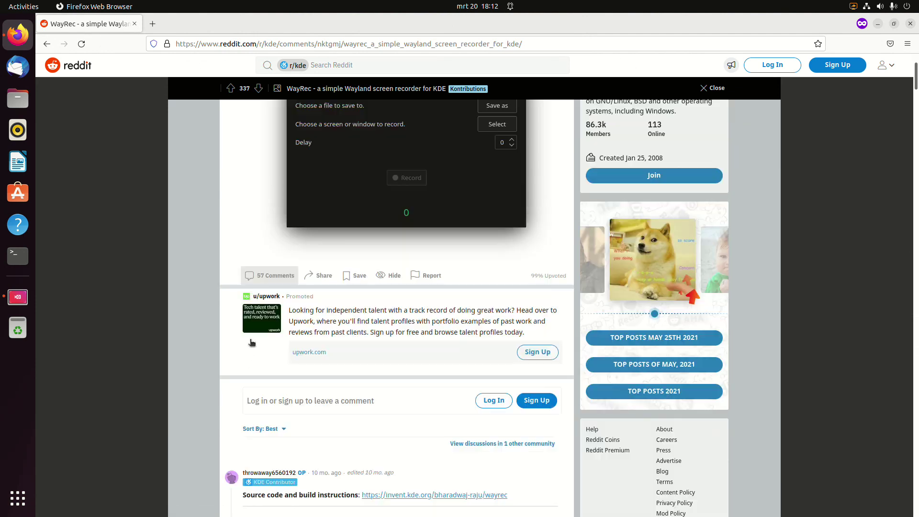
scroll(250, 337, "down", 4)
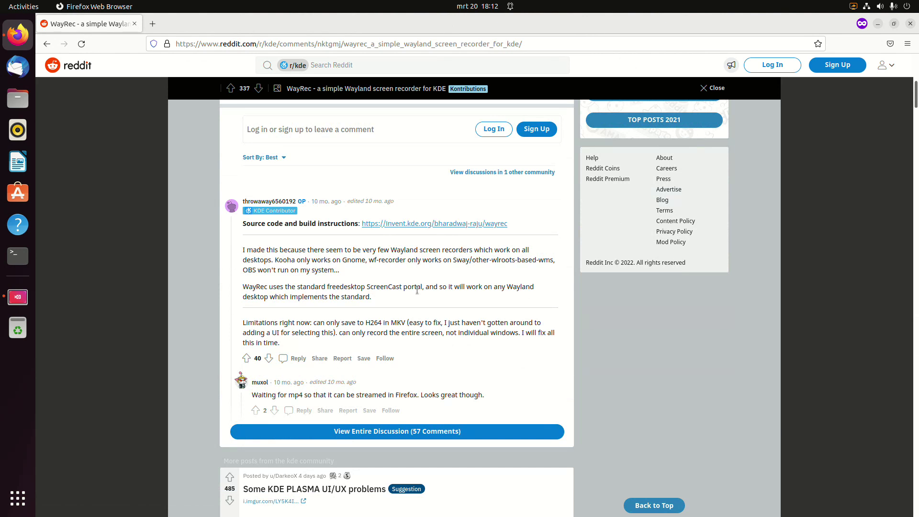
Quit Firefox, leaving the jellyfish desktop with the Kooha recording timer visible
left_click(910, 24)
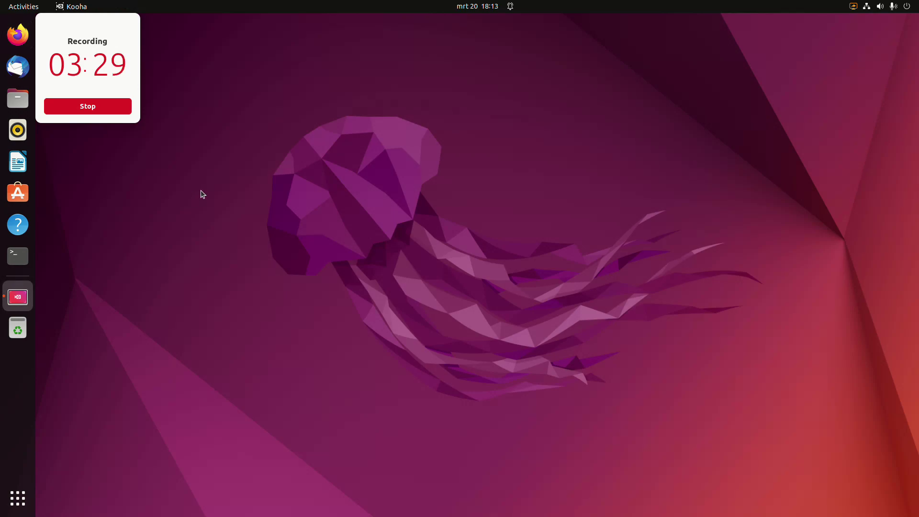